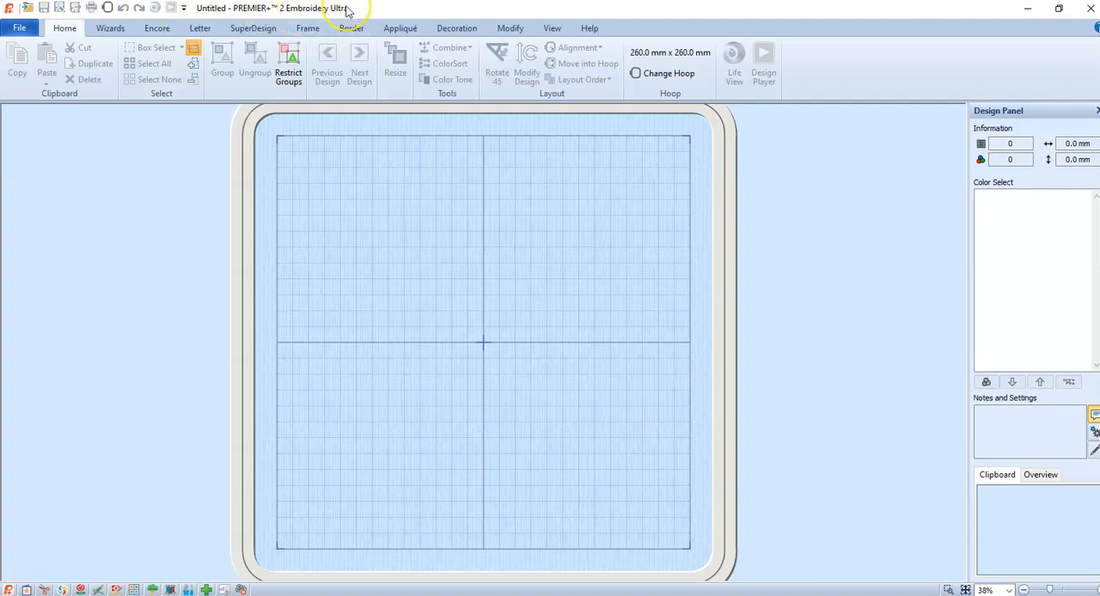
# Open PREMIER+ 2 Create and dismiss the ExpressDesign Wizard without choosing a design type
pyautogui.click(83, 590)
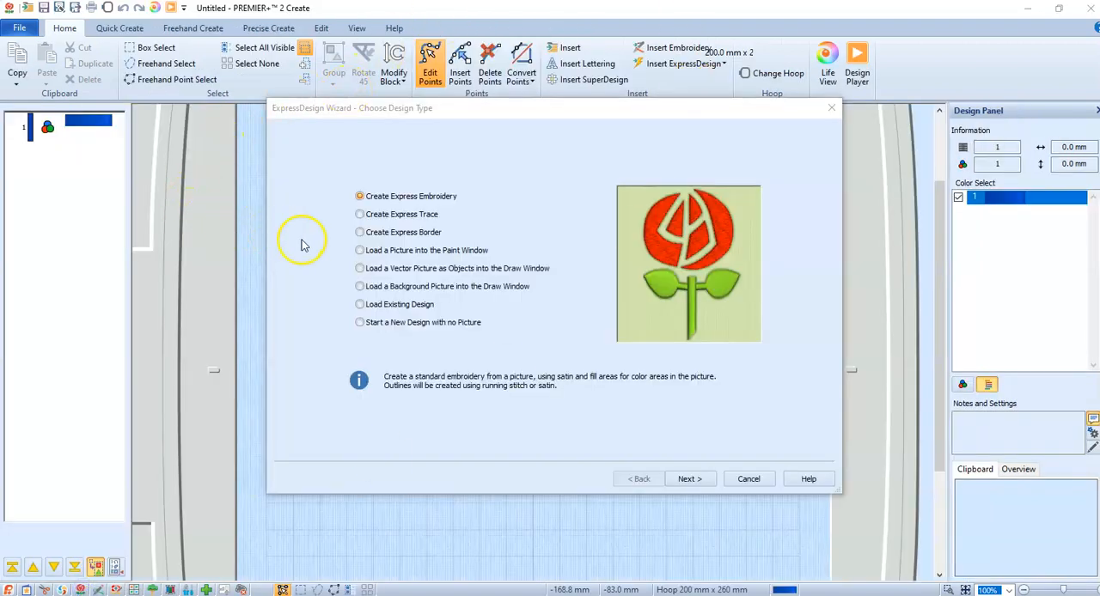
pyautogui.click(749, 479)
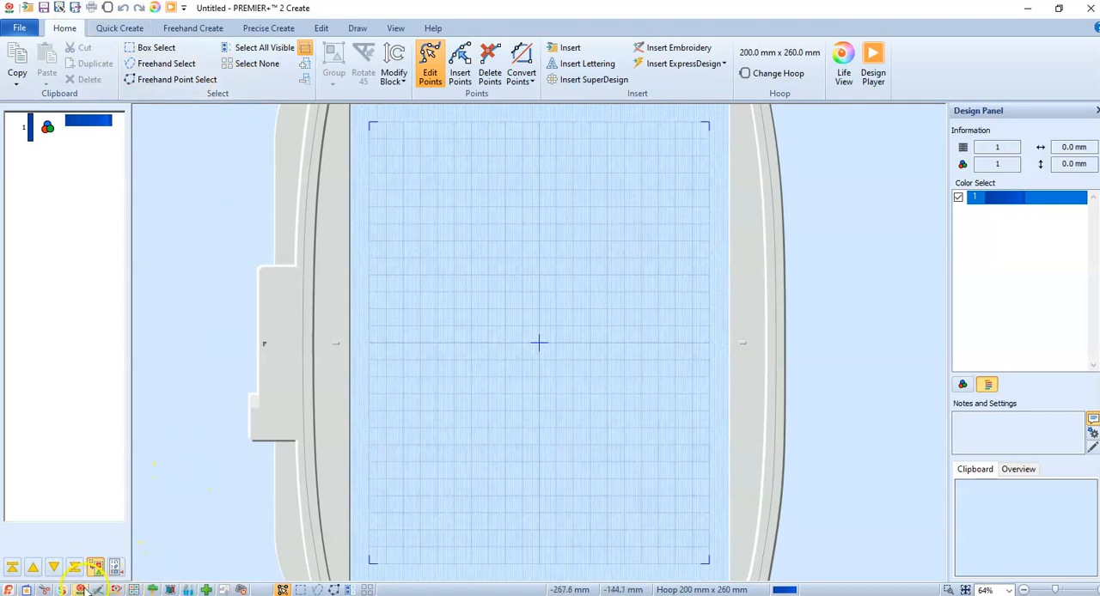
# Start inserting an embroidery and browse to the Documents > Premier+2 > Samples folder
pyautogui.click(659, 53)
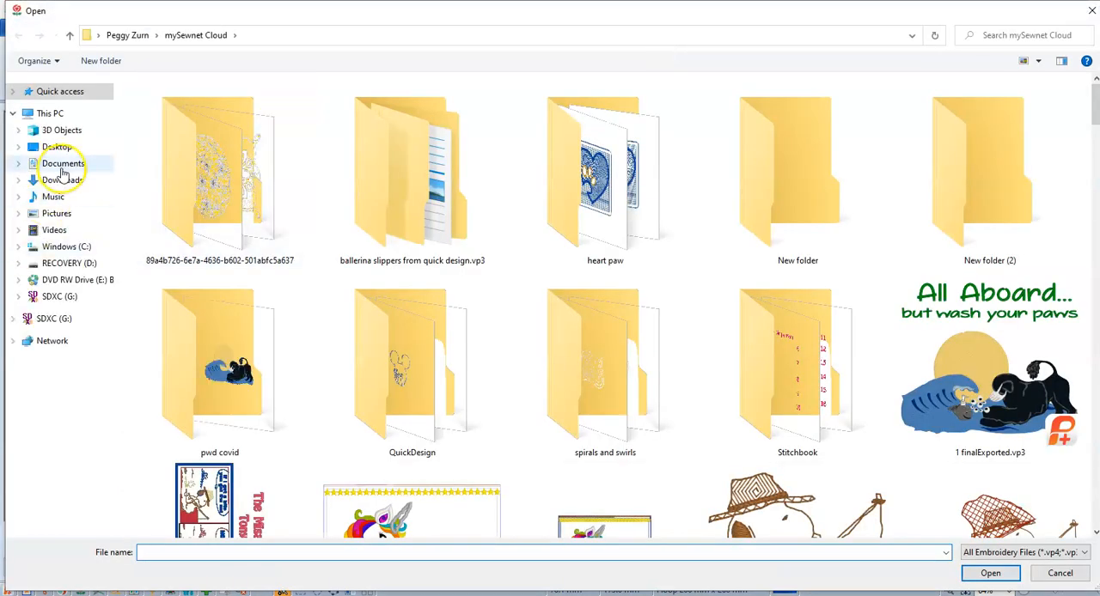
pyautogui.click(62, 164)
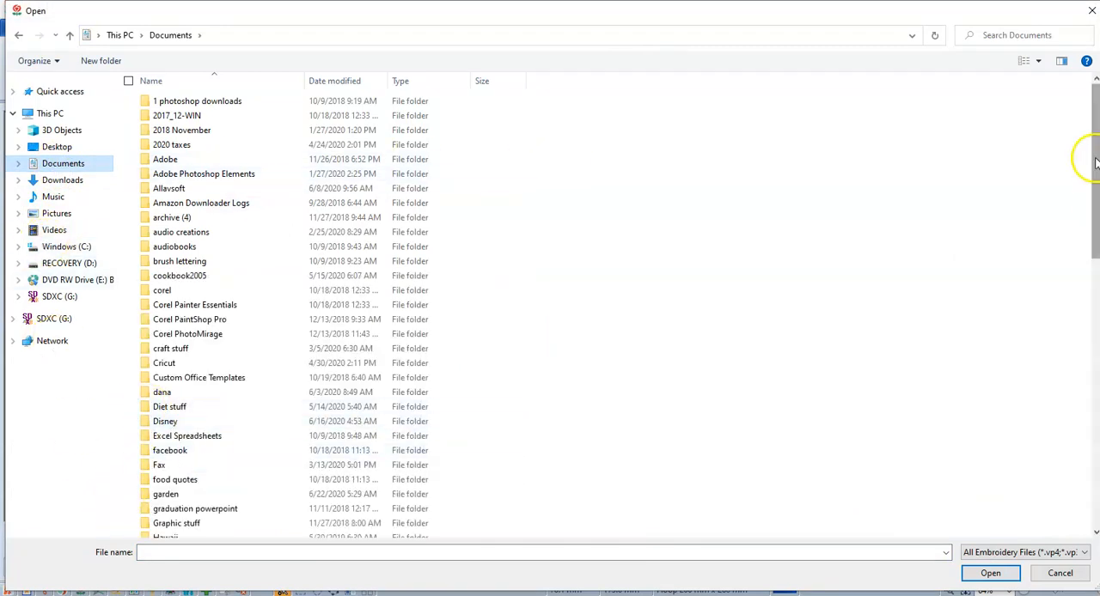
pyautogui.scroll(-6, 1091, 164)
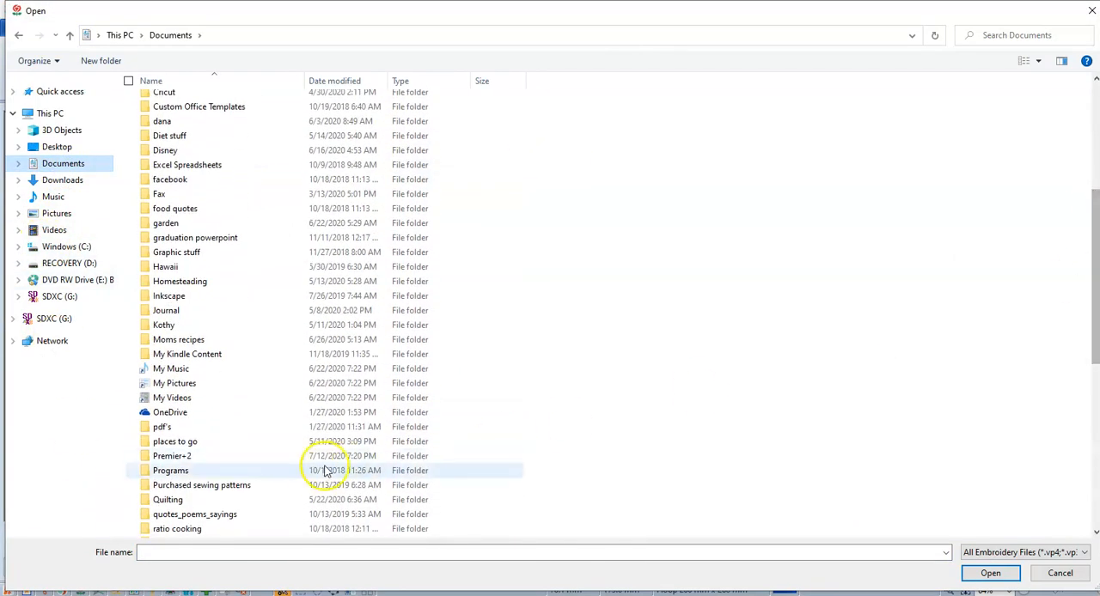
pyautogui.doubleClick(185, 455)
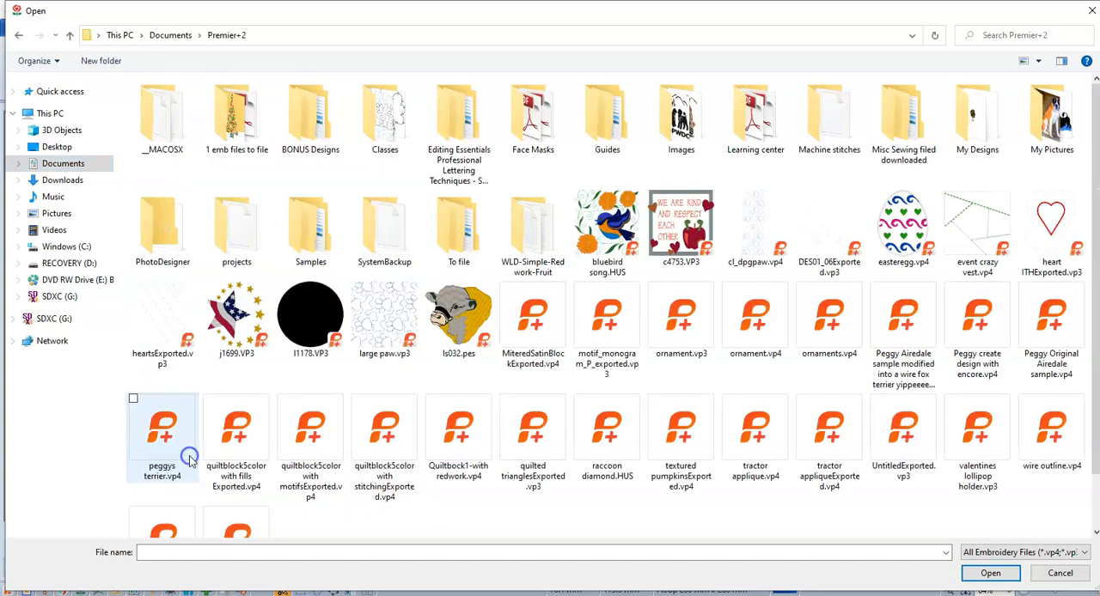
pyautogui.click(333, 215)
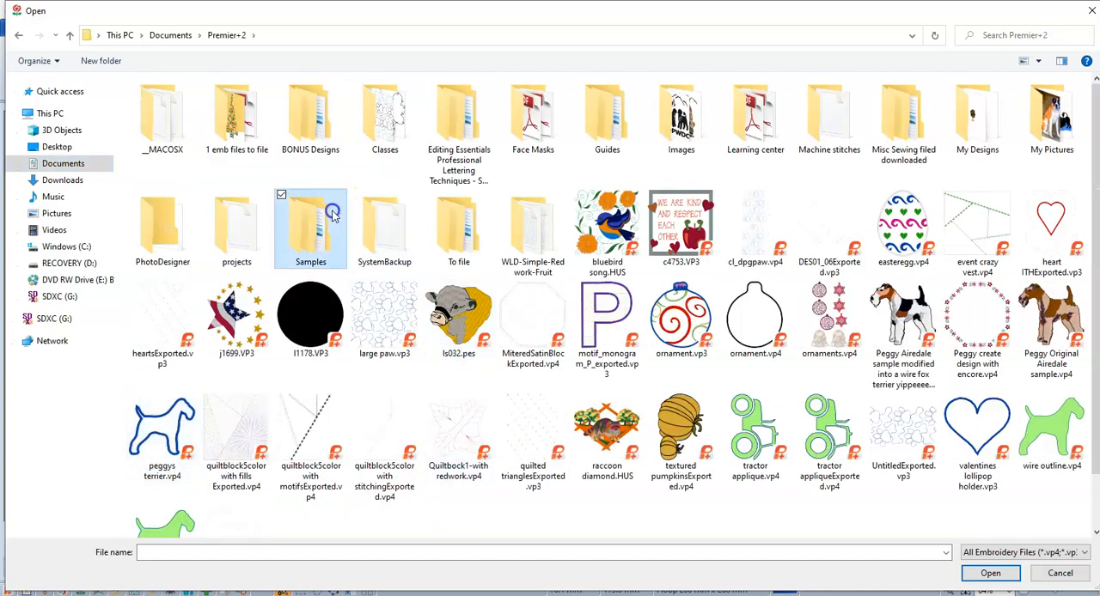
pyautogui.doubleClick(333, 214)
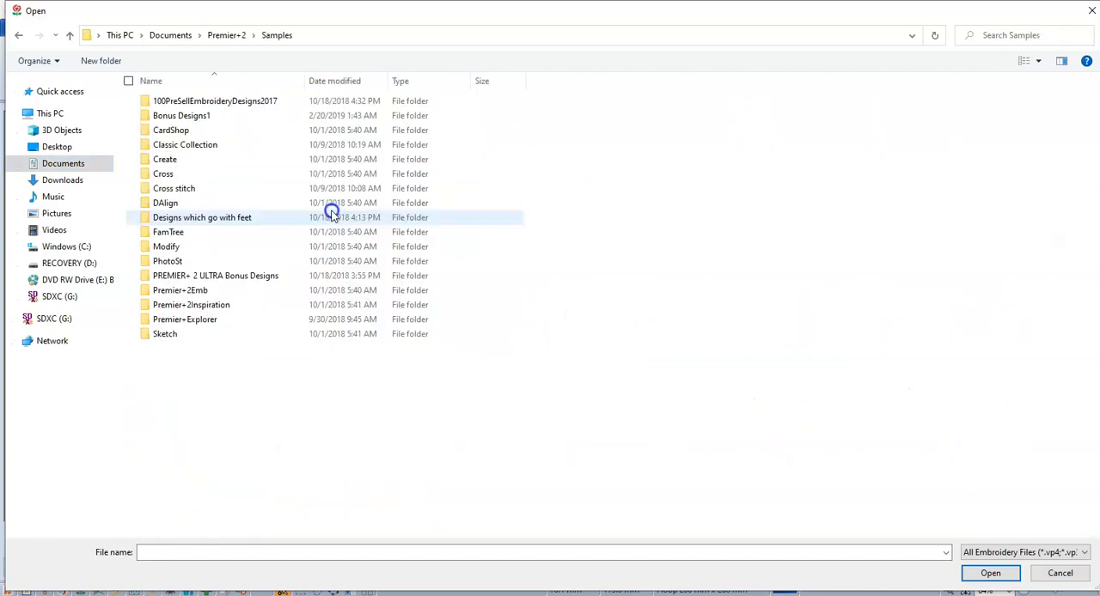
# Search the Samples folder for "redwork" to find where the redwork designs are stored, then close the suggestions
pyautogui.click(1005, 32)
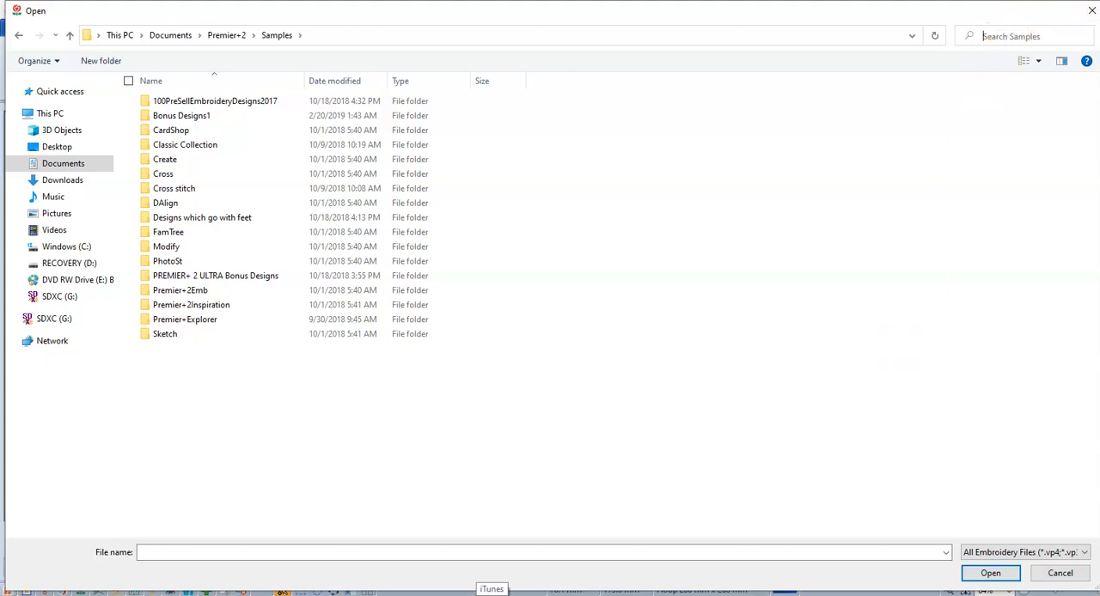
pyautogui.write('redwork')
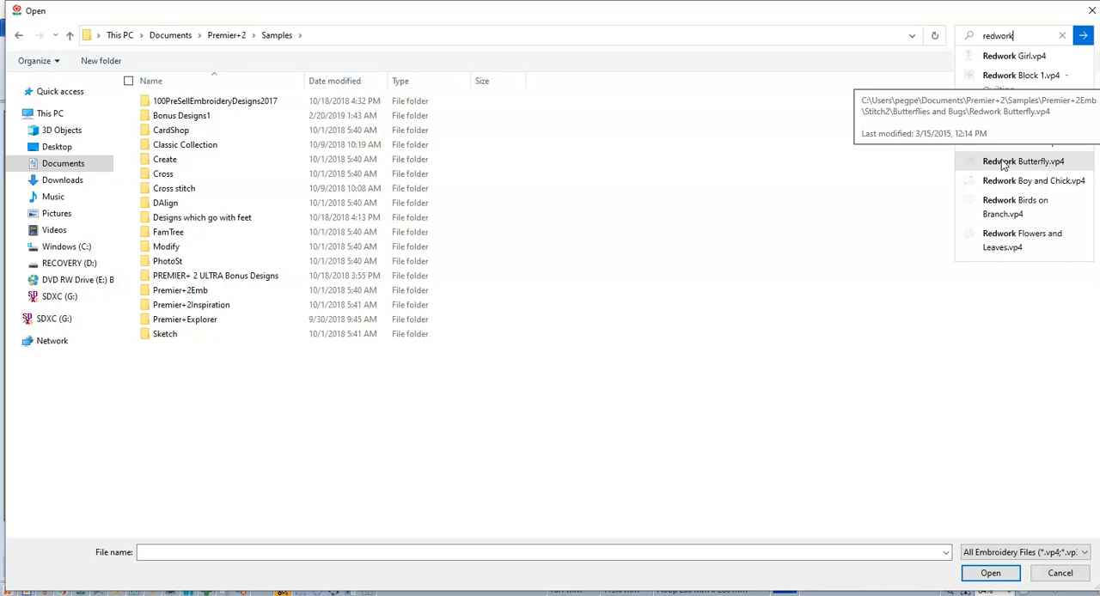
pyautogui.click(334, 454)
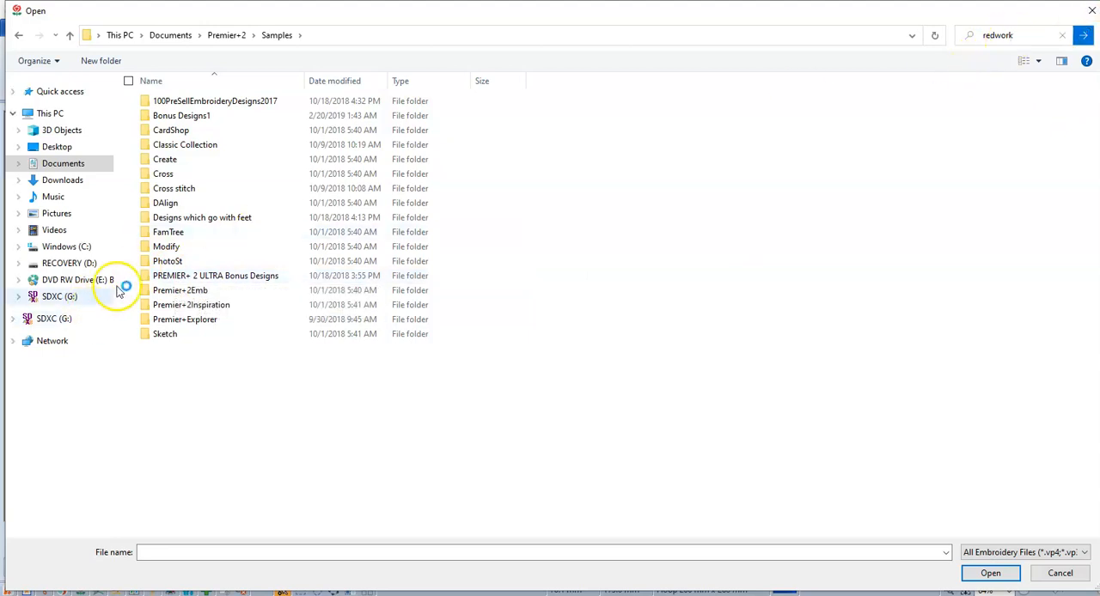
# Insert the Redwork Butterfly.vp4 design from Premier+2Emb > Stitch2 > Butterflies and Bugs, and deselect it in the hoop
pyautogui.doubleClick(182, 290)
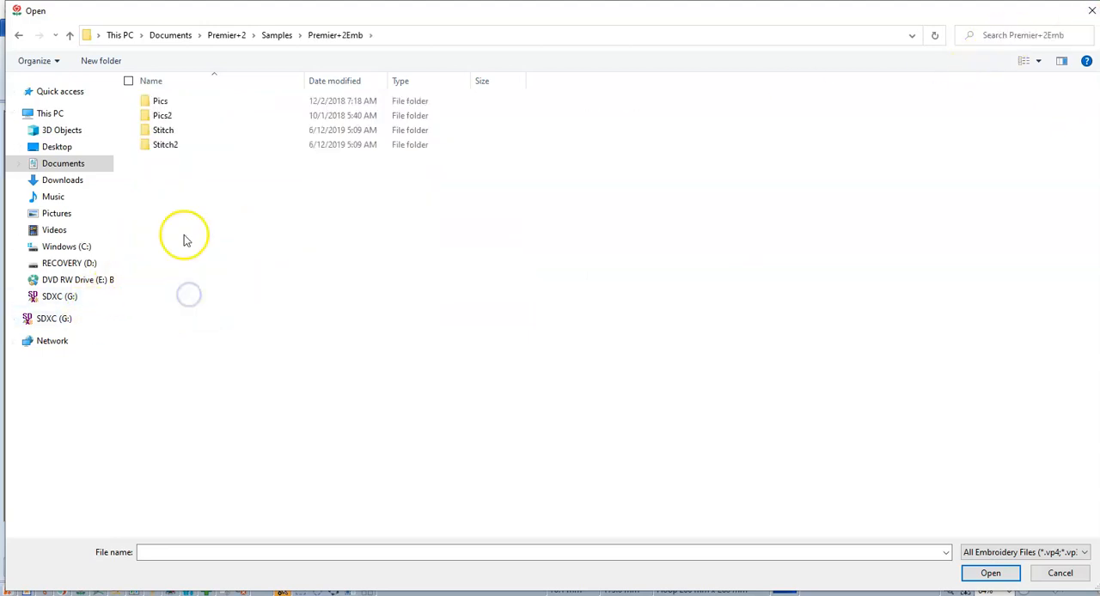
pyautogui.doubleClick(166, 145)
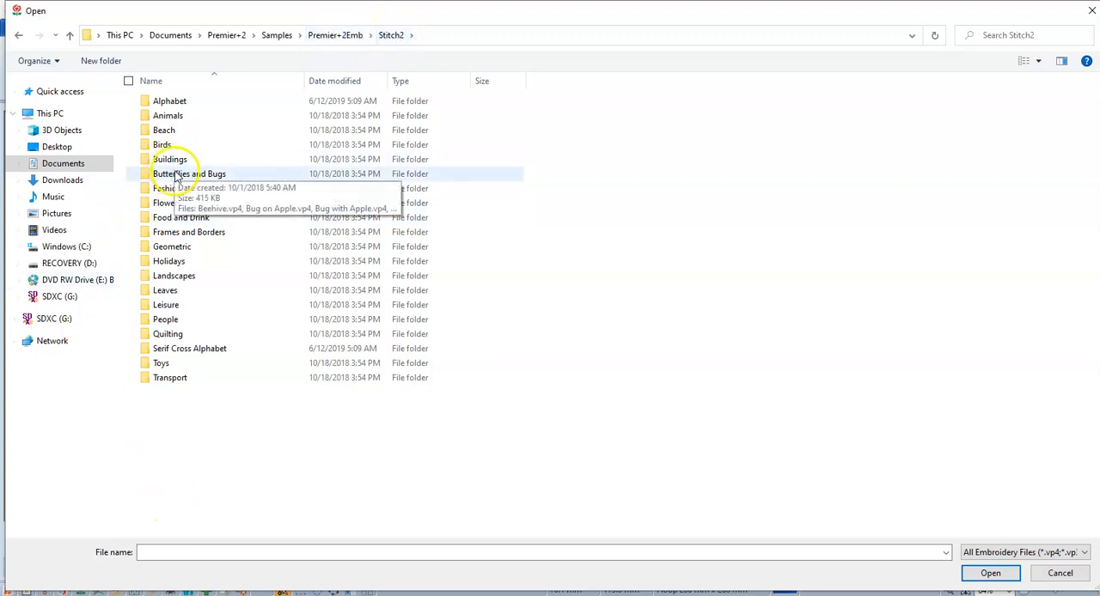
pyautogui.doubleClick(176, 174)
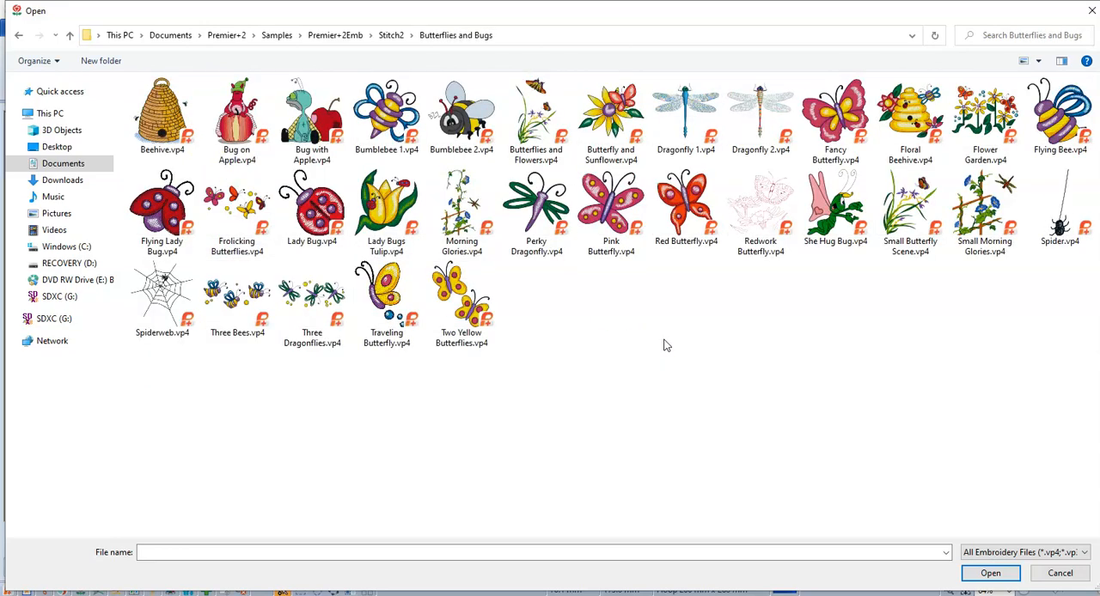
pyautogui.doubleClick(760, 191)
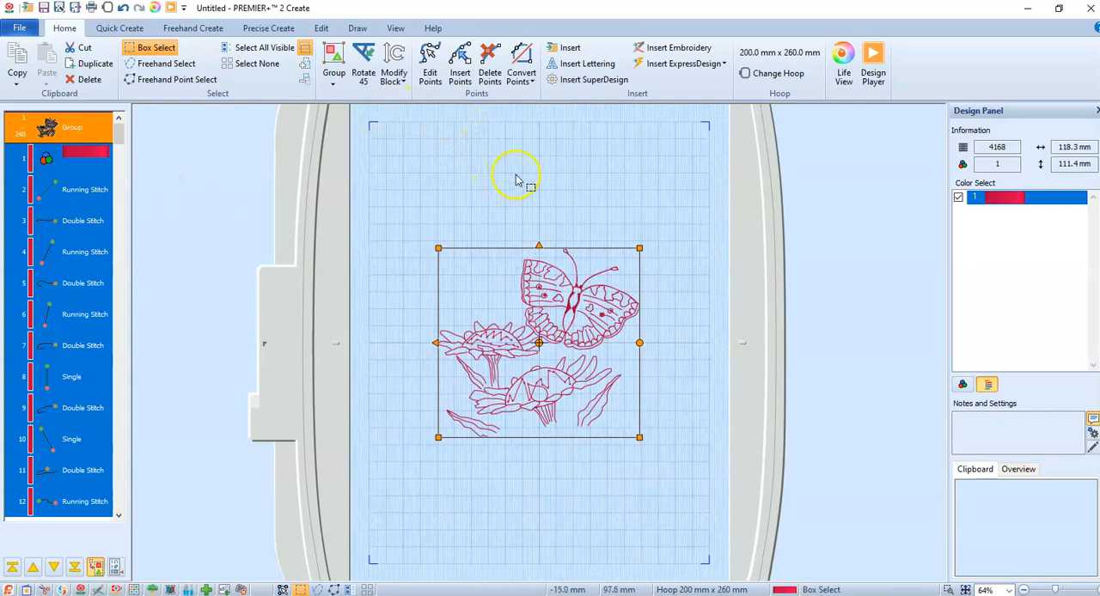
pyautogui.click(773, 76)
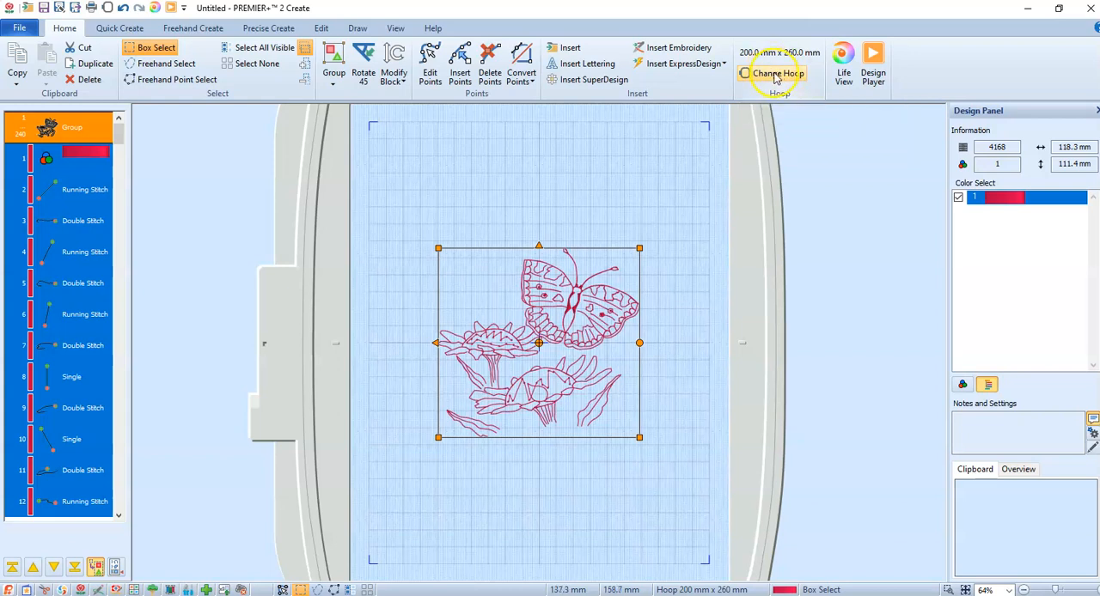
pyautogui.click(532, 177)
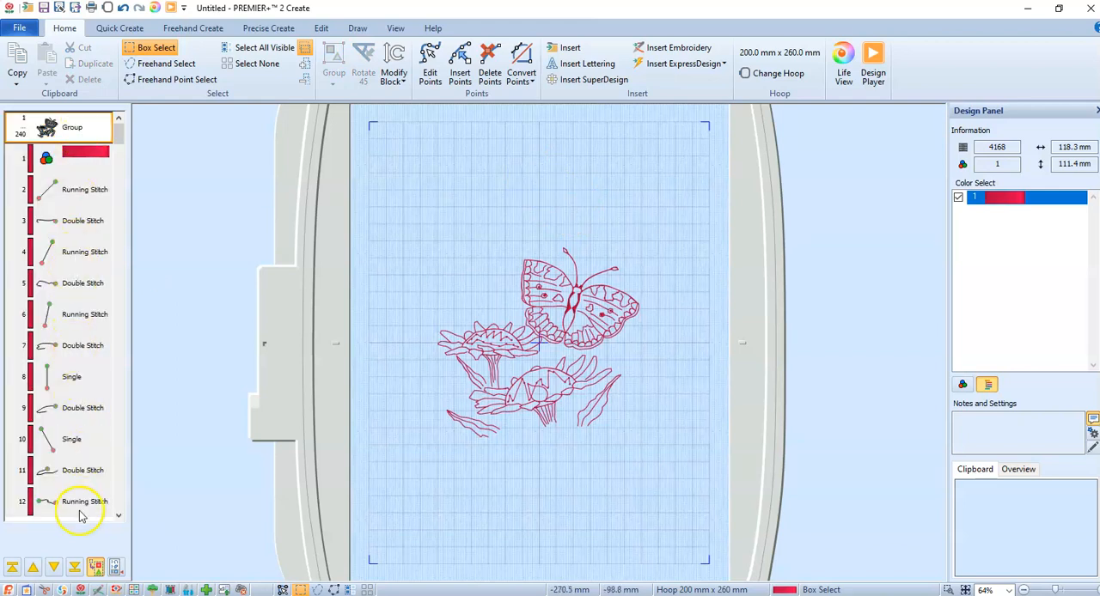
# Use the global properties of the first running stitch object to change the running stitch line type to Satin Line
pyautogui.rightClick(85, 194)
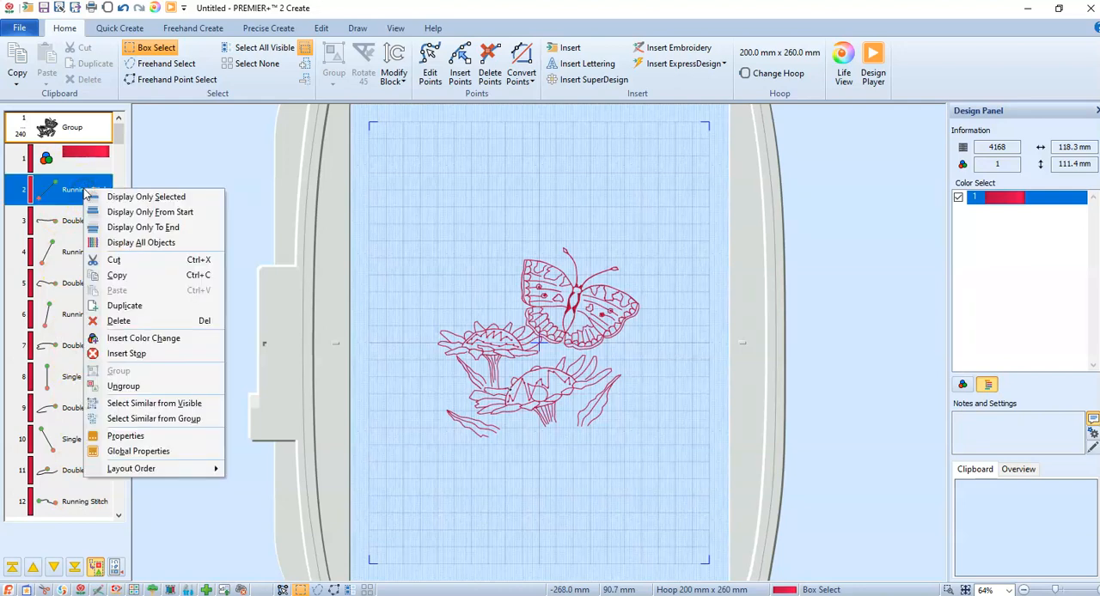
pyautogui.click(136, 452)
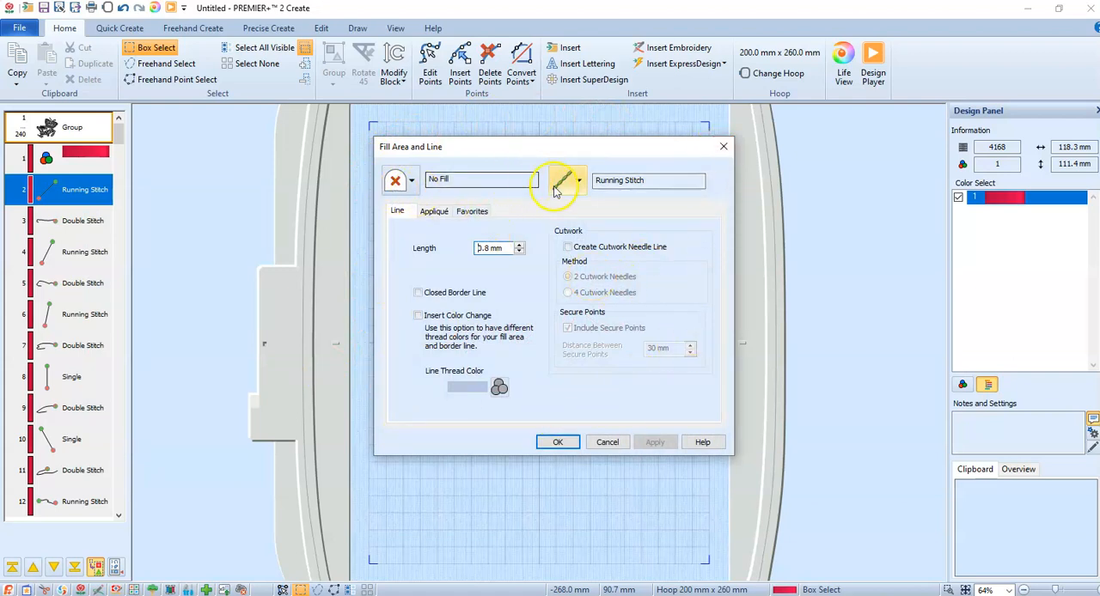
pyautogui.click(582, 180)
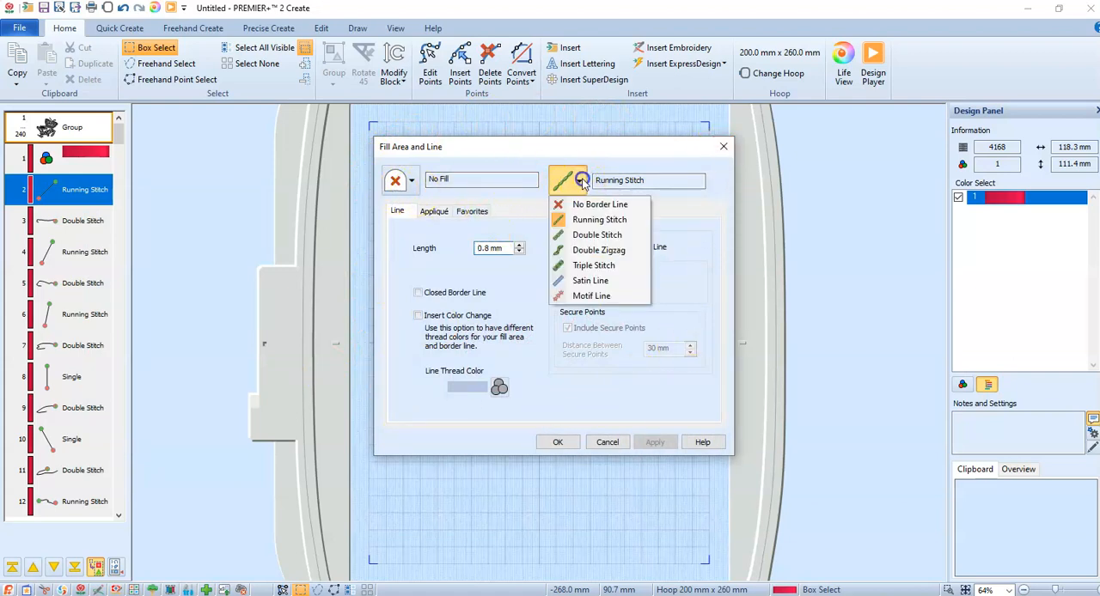
pyautogui.click(595, 283)
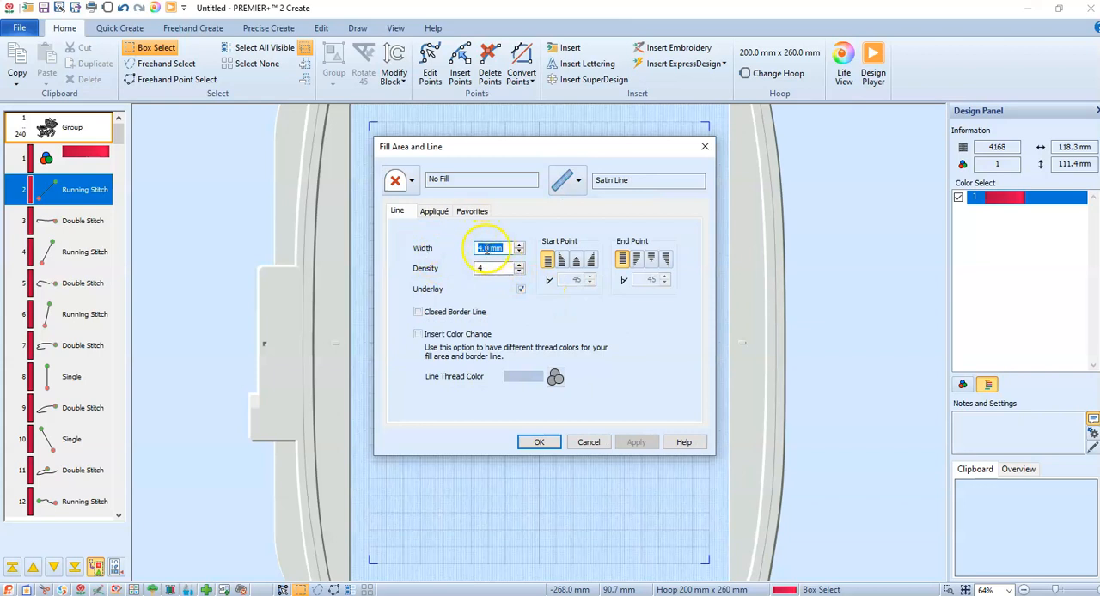
# Set the satin line width to 1.0 mm and apply it to all the running stitch lines
pyautogui.moveTo(484, 249); pyautogui.dragTo(371, 263)
pyautogui.press('End')
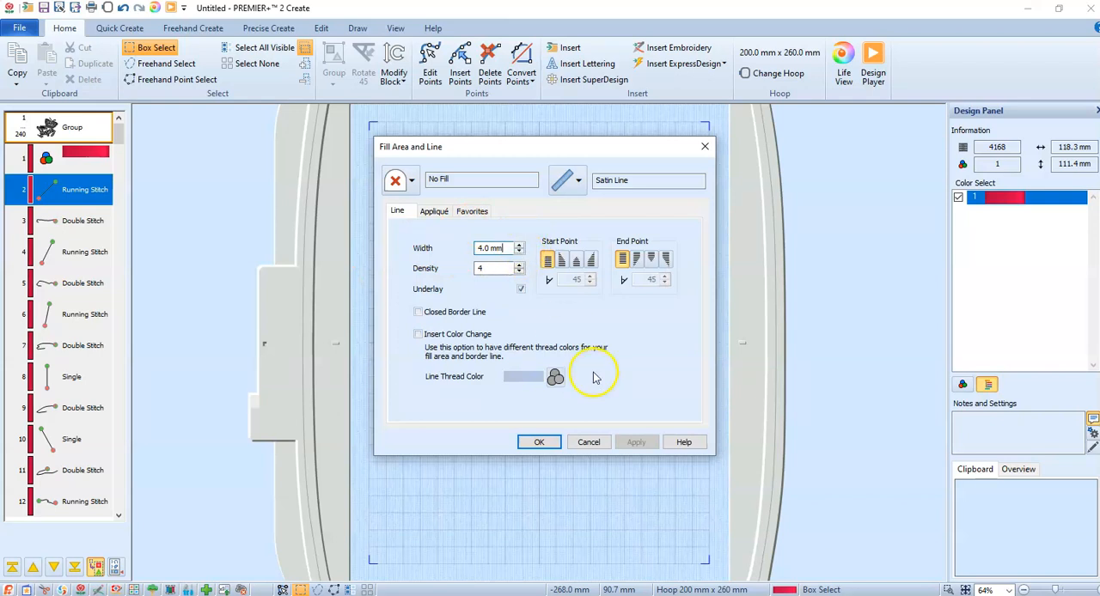
pyautogui.moveTo(483, 248); pyautogui.dragTo(429, 262)
pyautogui.write('1')
pyautogui.click(593, 333)
pyautogui.click(494, 270)
pyautogui.click(548, 445)
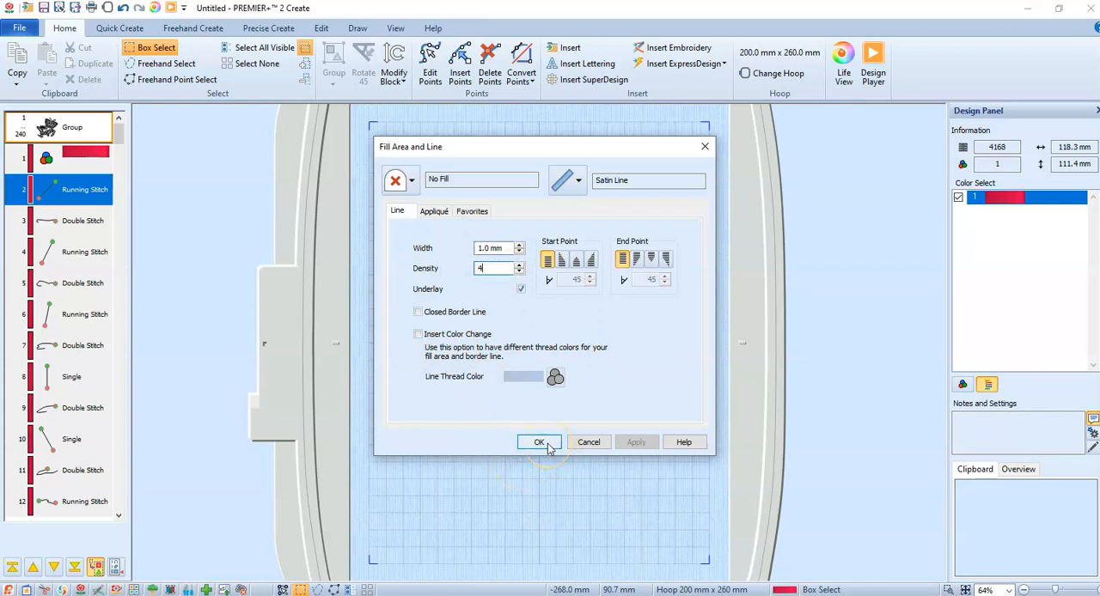
pyautogui.click(548, 445)
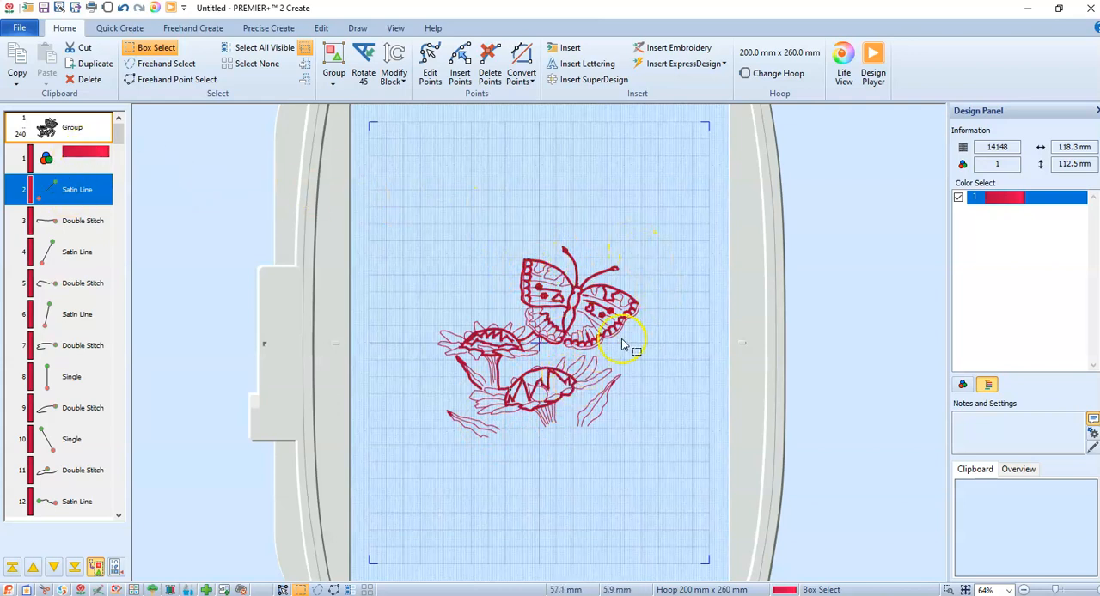
# Convert all the double stitch lines globally to Satin Line with a width of 1.0 mm
pyautogui.click(74, 221)
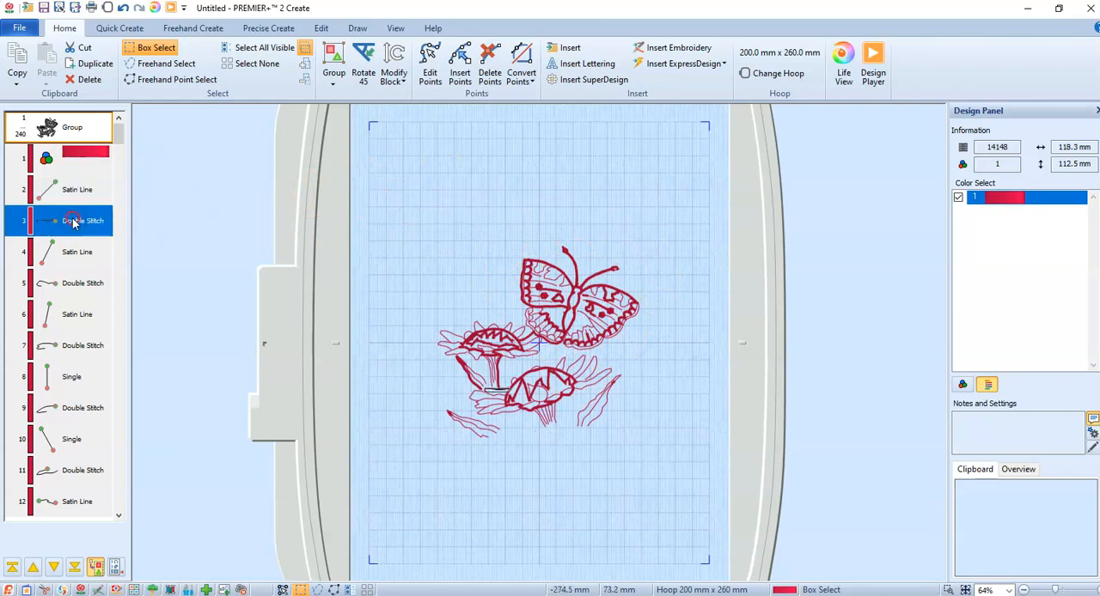
pyautogui.rightClick(74, 223)
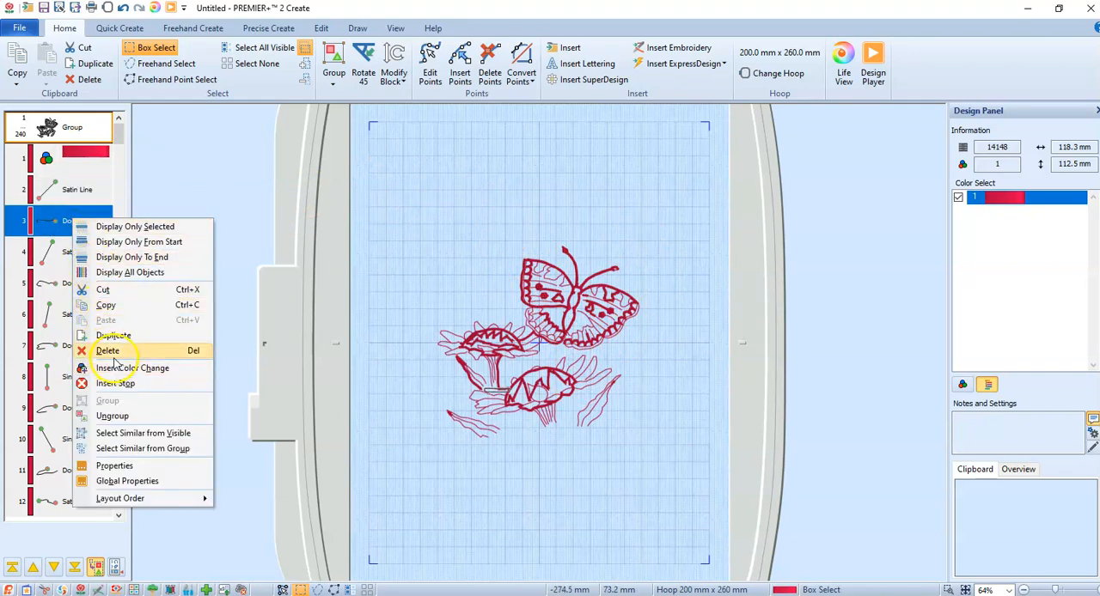
pyautogui.click(149, 484)
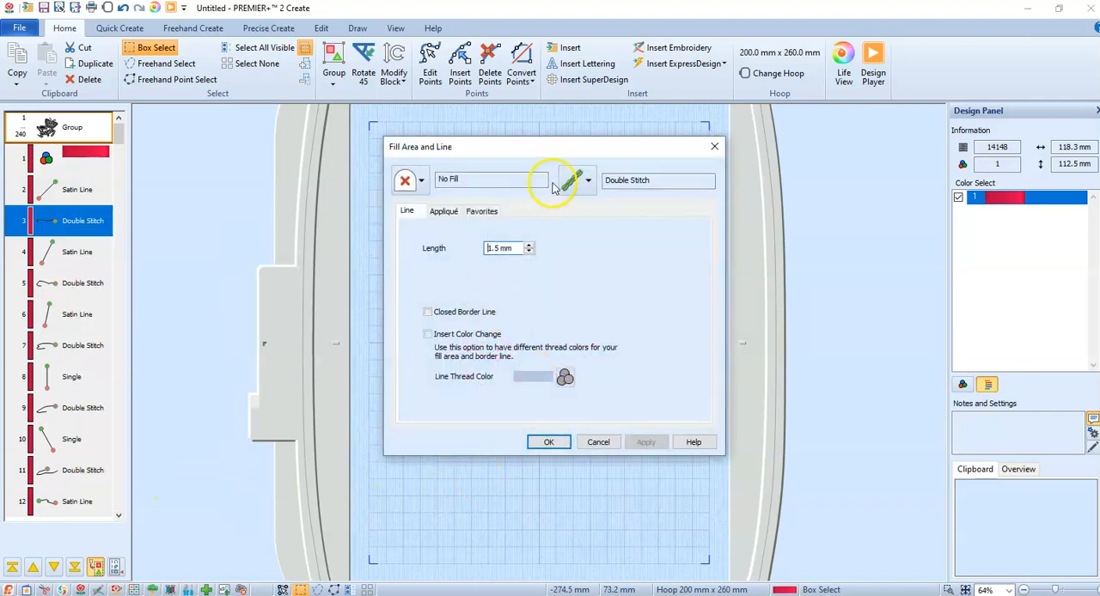
pyautogui.click(591, 180)
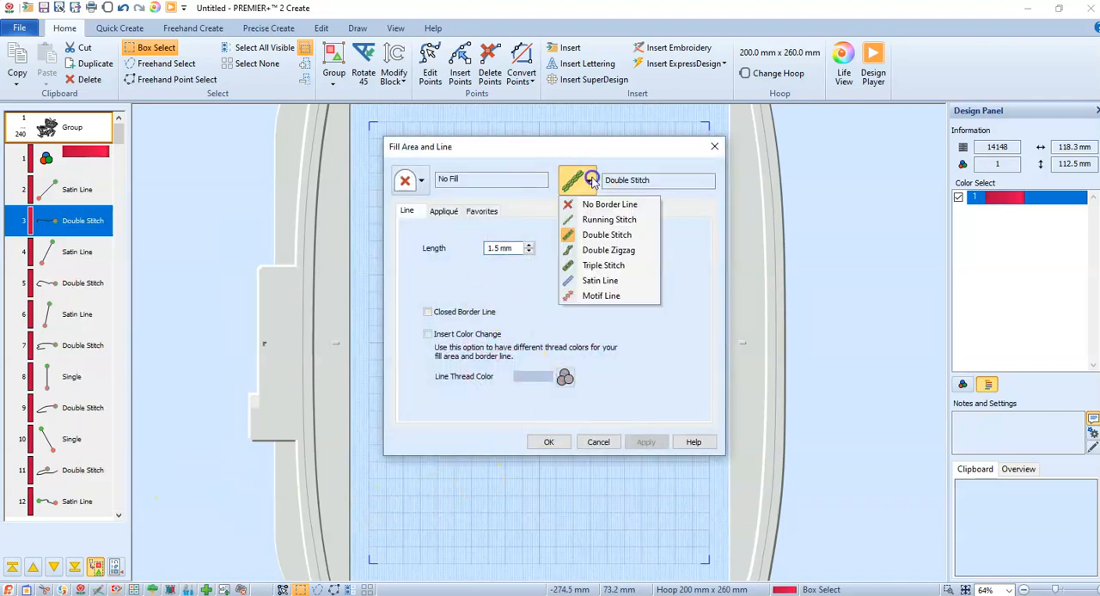
pyautogui.click(598, 281)
pyautogui.moveTo(493, 248); pyautogui.dragTo(427, 250)
pyautogui.write('1')
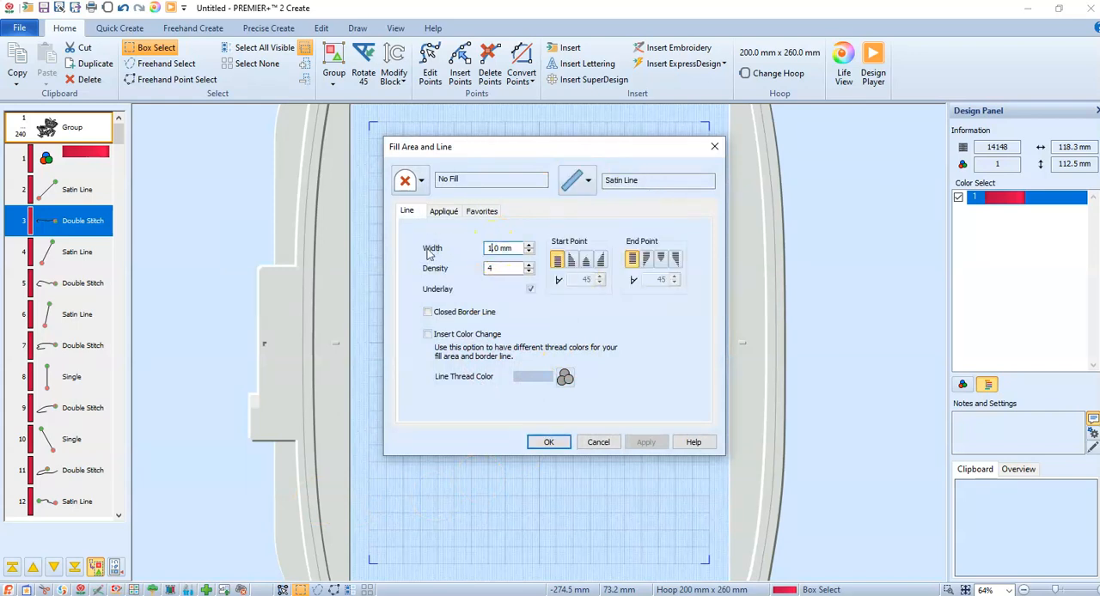
pyautogui.click(552, 444)
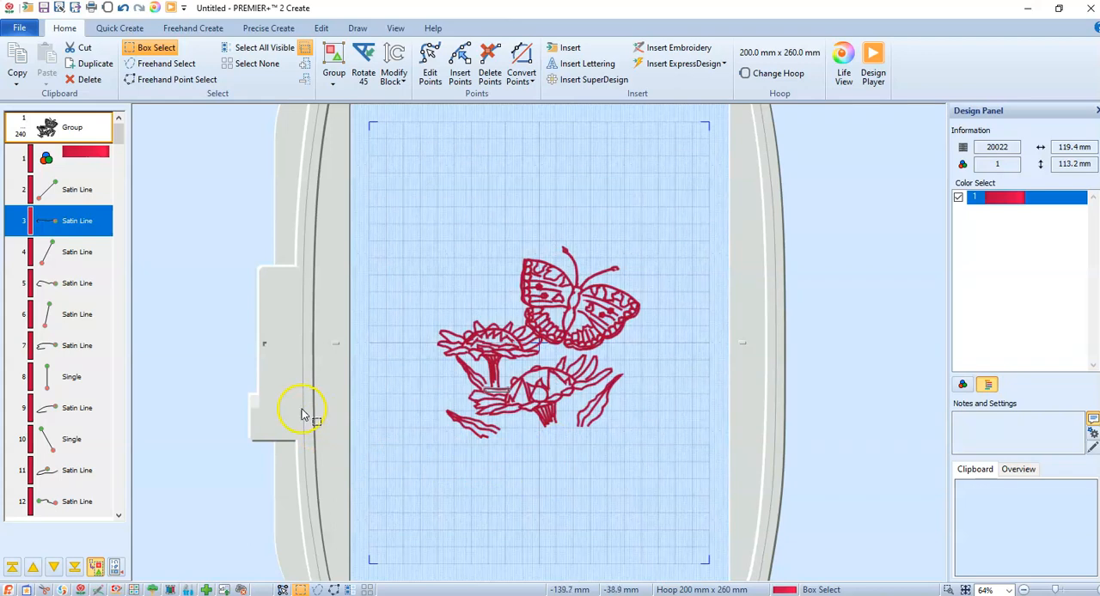
# Apply global properties to the single stitches, breaking them into smaller stitches with a length of 2 mm, and deselect the design
pyautogui.click(69, 385)
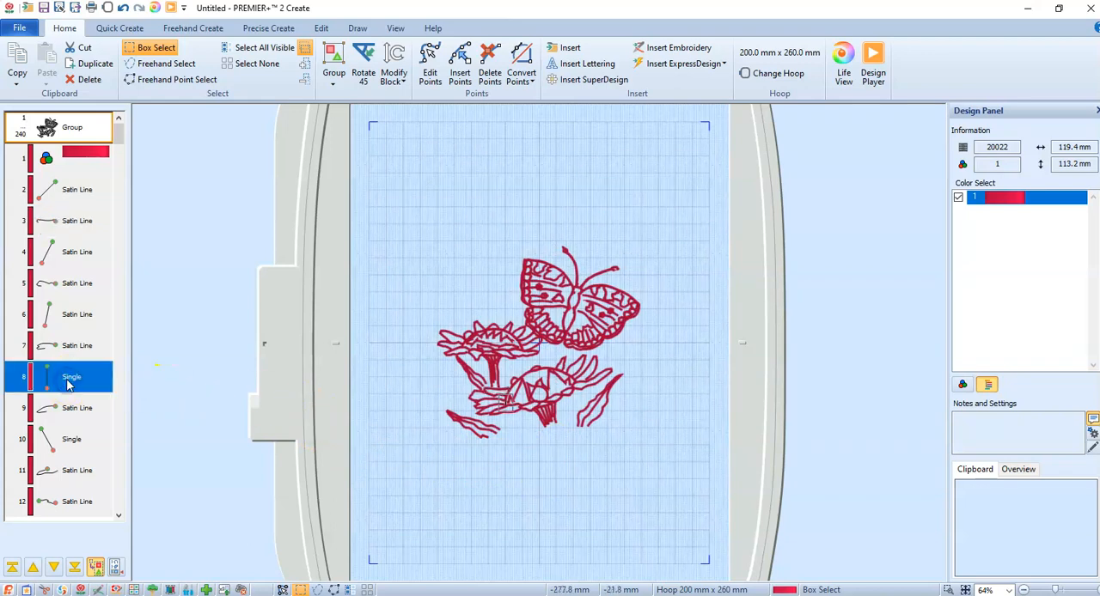
pyautogui.rightClick(68, 384)
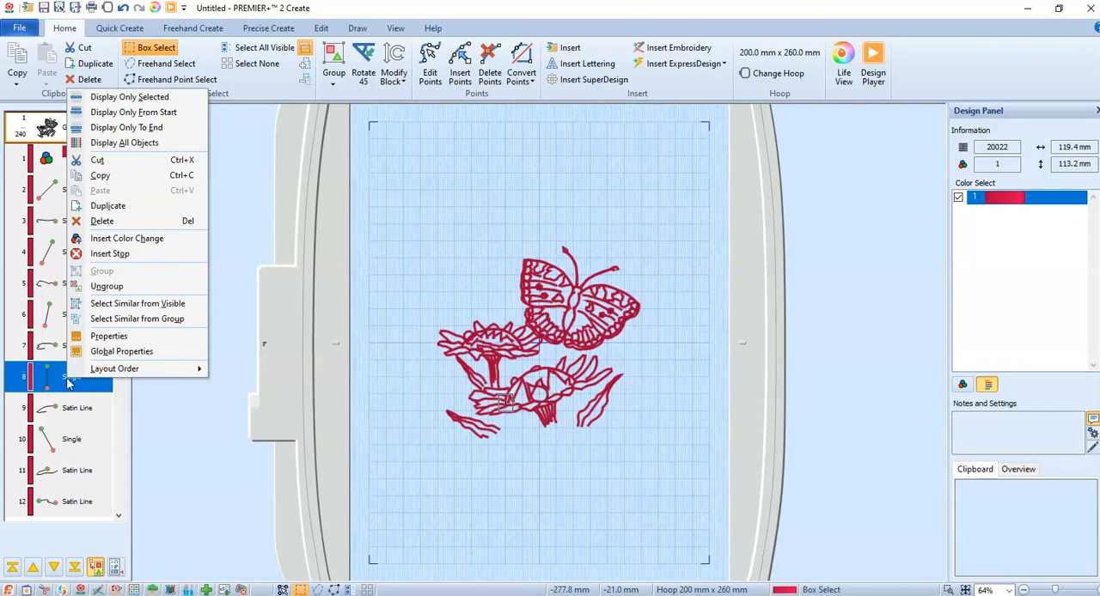
pyautogui.click(123, 352)
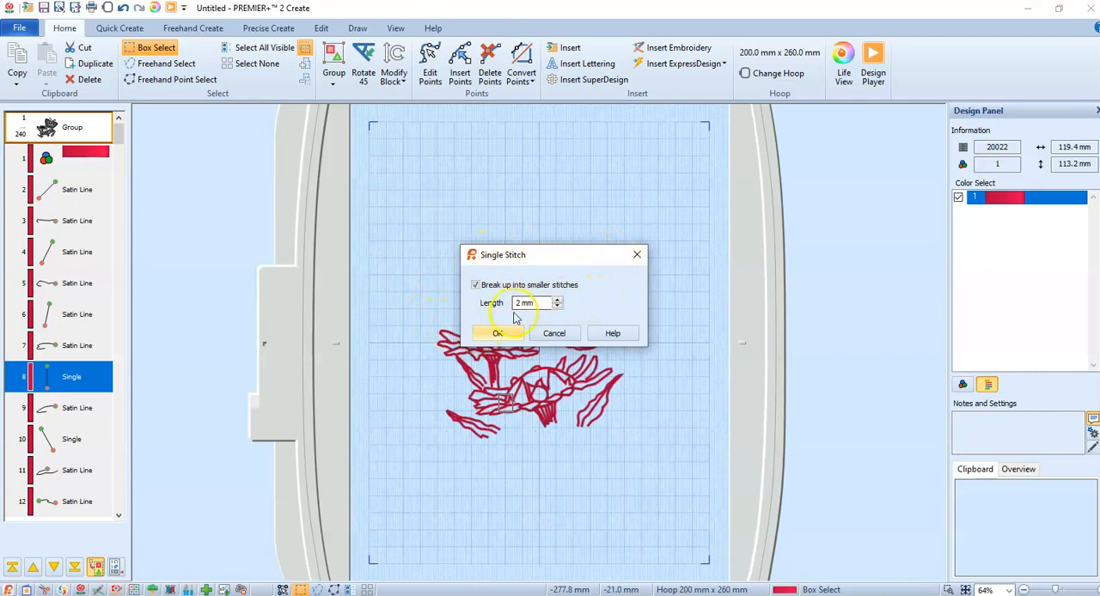
pyautogui.click(498, 333)
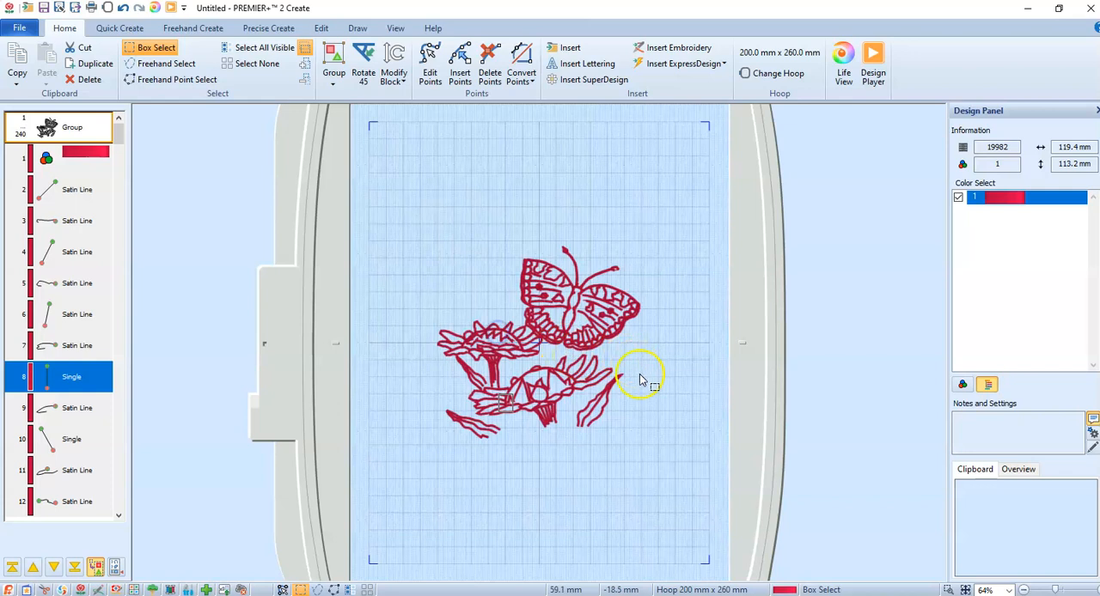
pyautogui.click(538, 492)
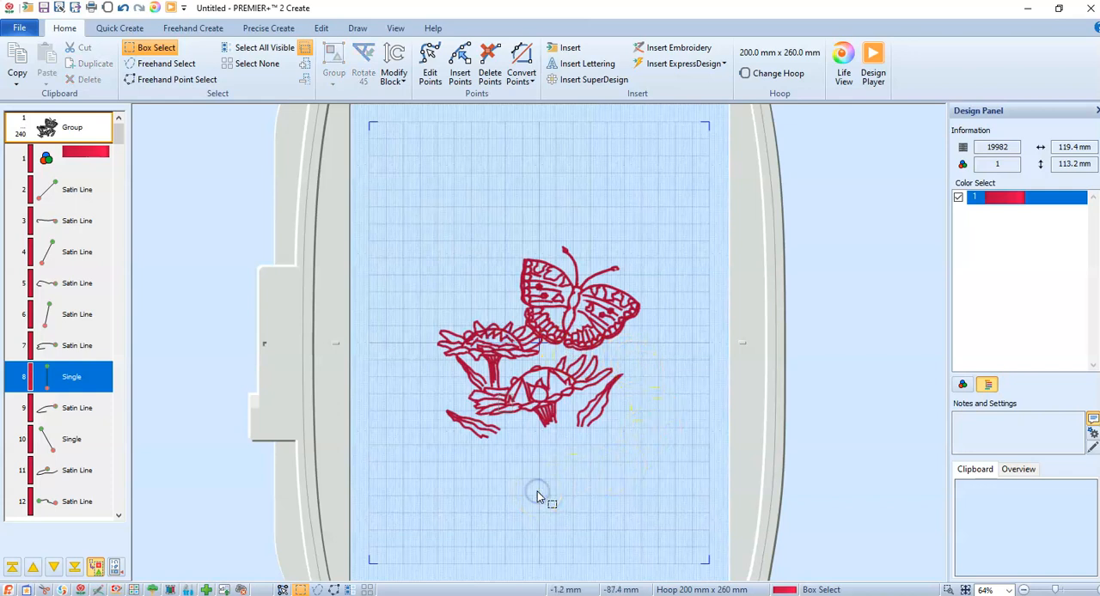
# Change the hoop to the 150mm x 150mm - Do All Quilter's Hoop from the My Hoops group
pyautogui.click(778, 73)
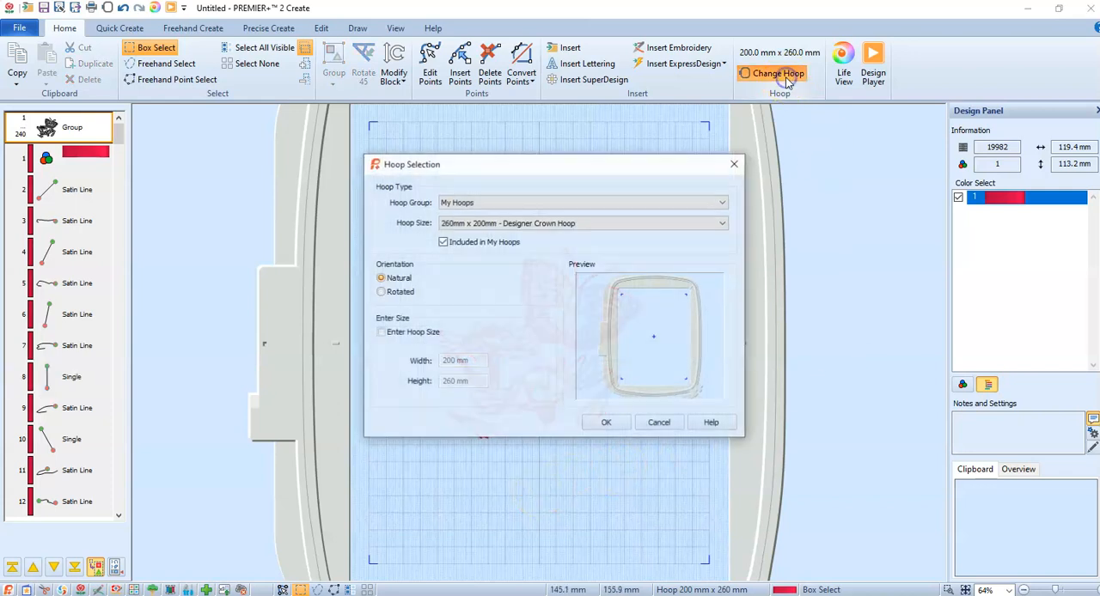
pyautogui.click(530, 225)
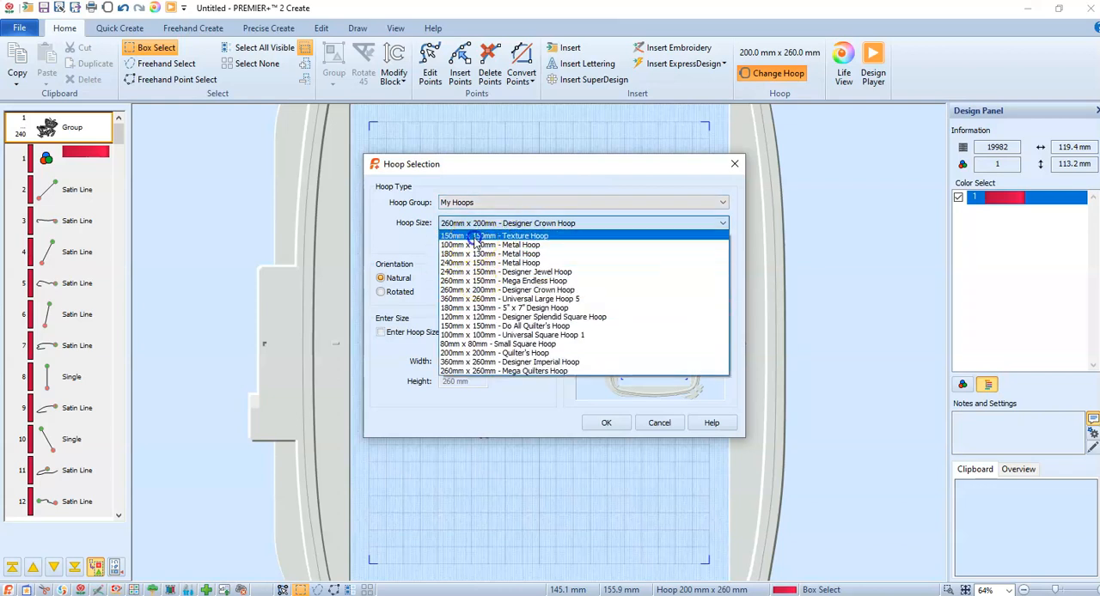
pyautogui.click(479, 326)
pyautogui.click(601, 421)
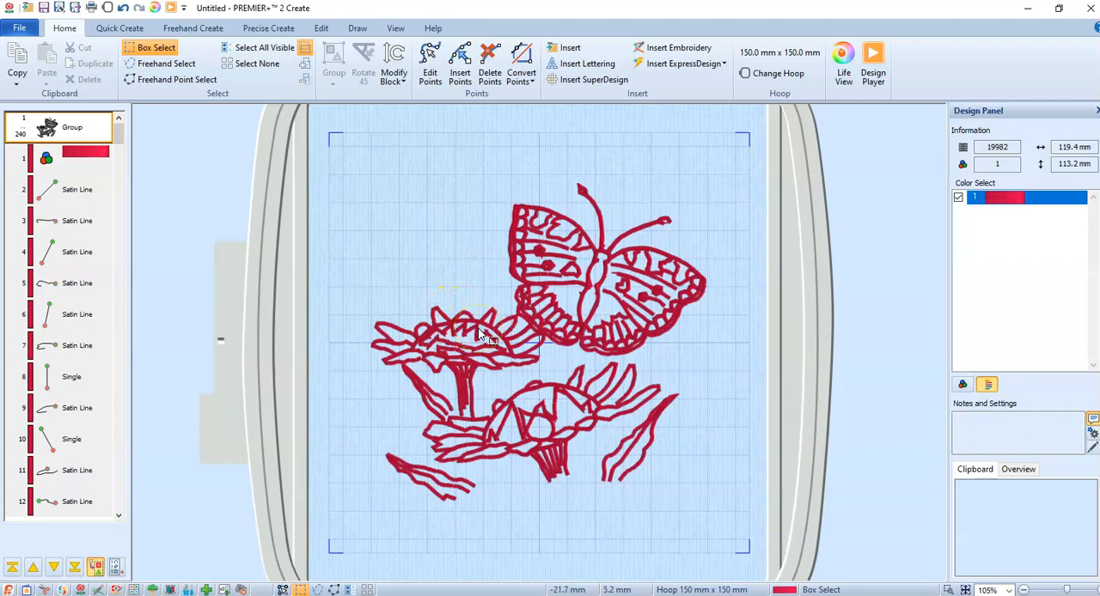
# Preview the design in Life View, examining the satin stitches up close at 400% and the whole butterfly and flowers, and close the preview
pyautogui.click(837, 62)
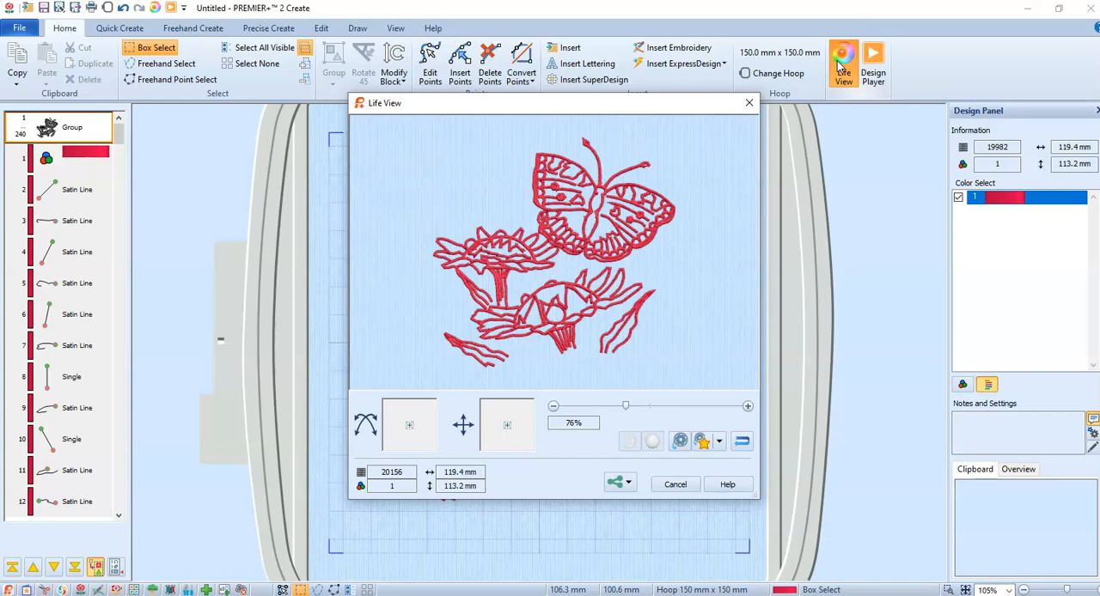
pyautogui.moveTo(626, 409); pyautogui.dragTo(744, 413)
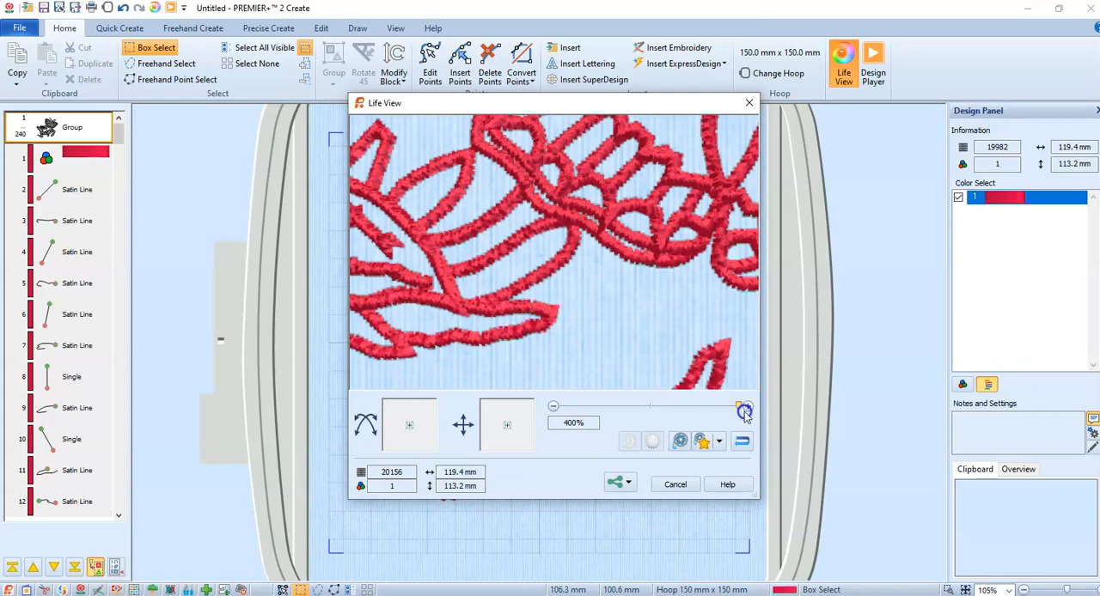
pyautogui.moveTo(744, 411); pyautogui.dragTo(639, 405)
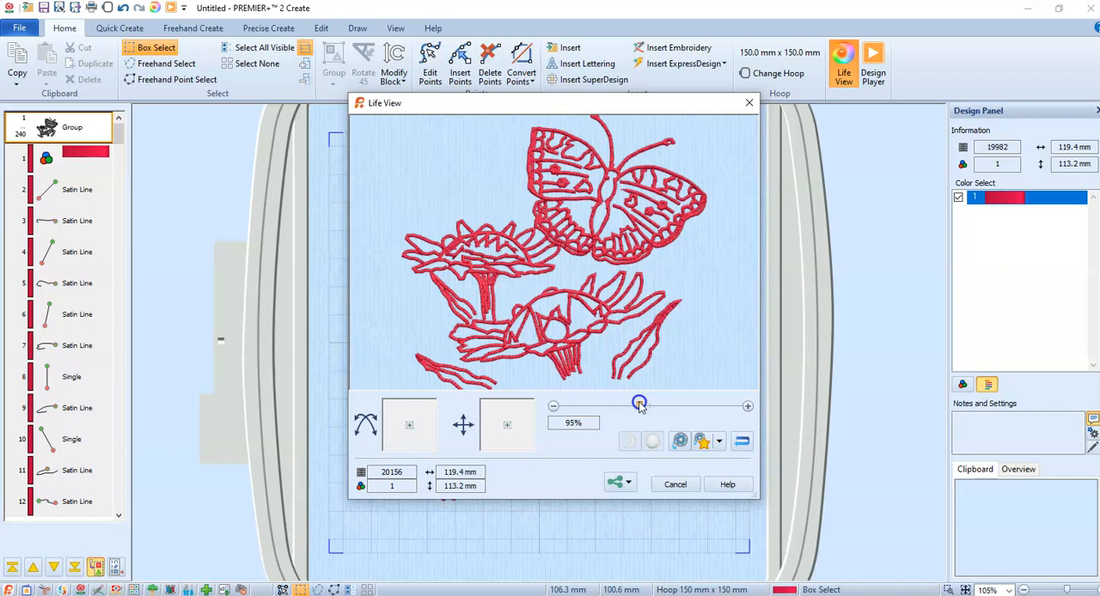
pyautogui.moveTo(639, 403); pyautogui.dragTo(637, 403)
pyautogui.moveTo(503, 430)
pyautogui.mouseDown()
pyautogui.moveTo(505, 420)
pyautogui.moveTo(601, 400)
pyautogui.moveTo(510, 402)
pyautogui.moveTo(491, 383)
pyautogui.moveTo(497, 429)
pyautogui.moveTo(513, 437)
pyautogui.mouseUp()
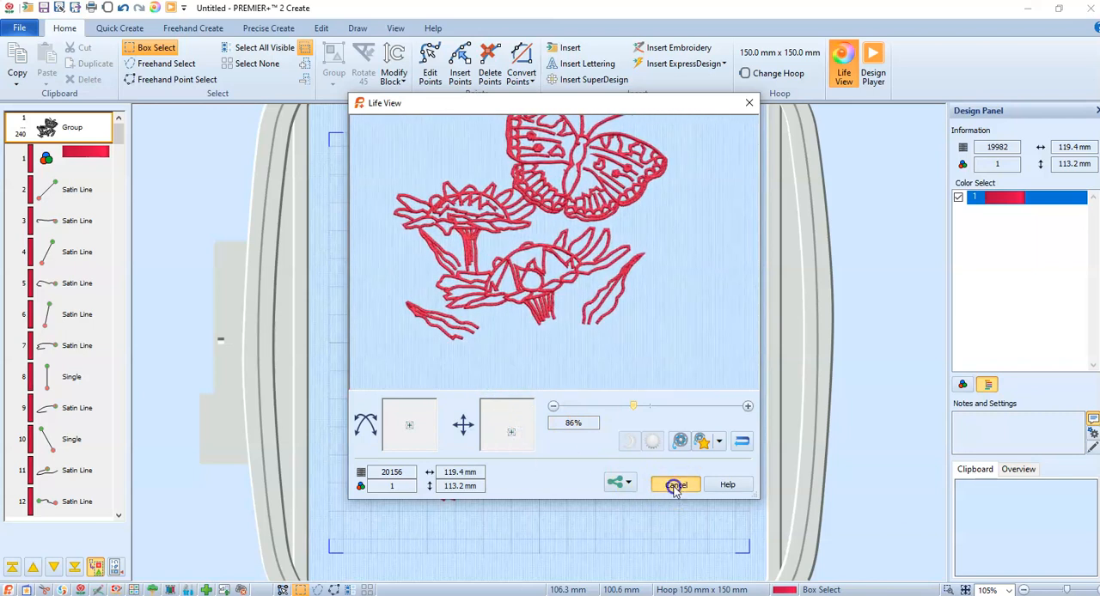
pyautogui.click(675, 487)
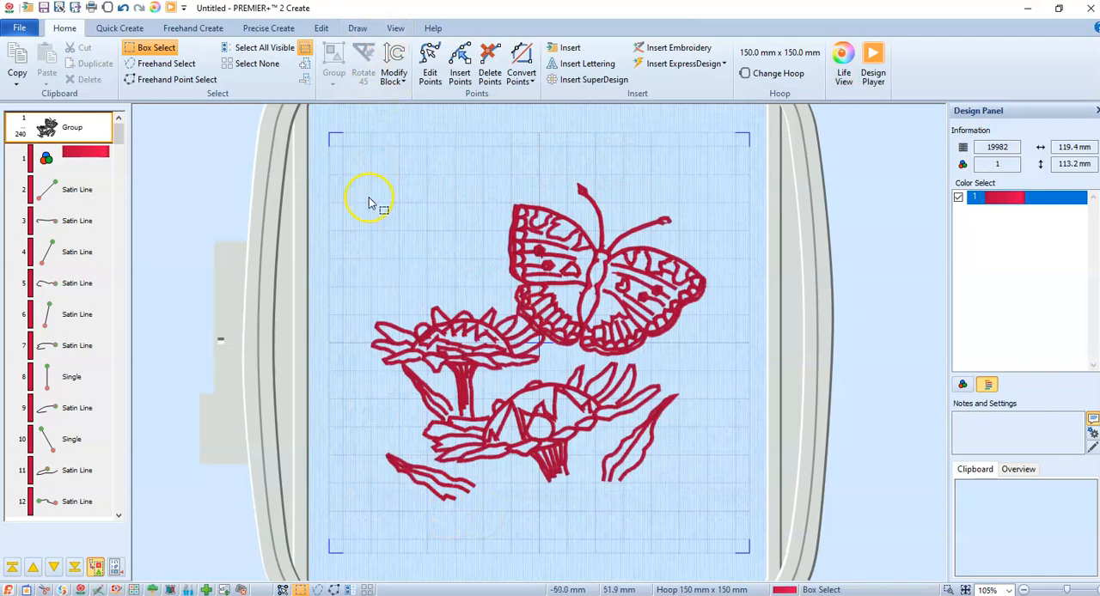